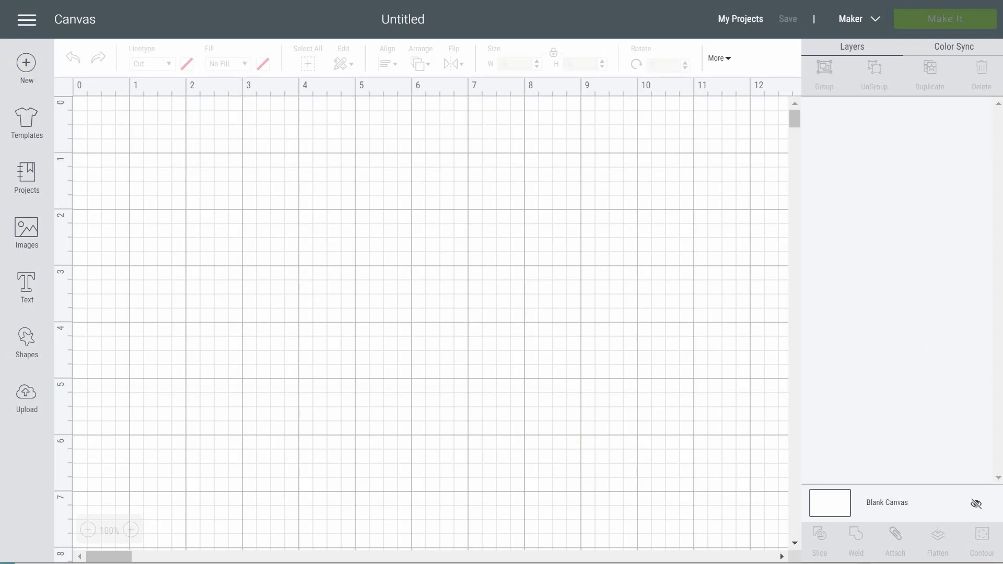
Step: Add a Cricut Sans text box containing 'a' and move it near the canvas top-left
{"action": "left_click", "coordinate": [26, 296]}
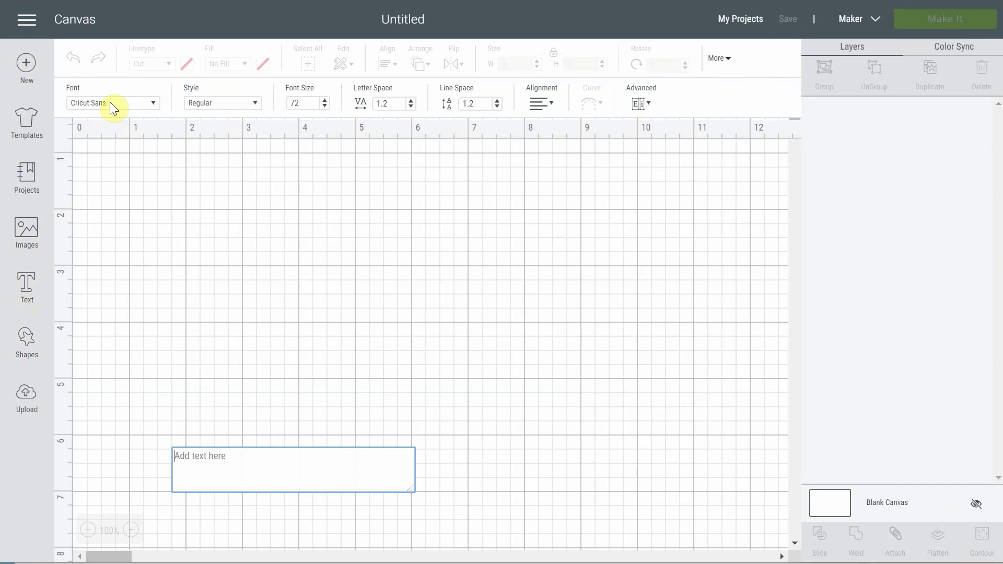
{"action": "left_click", "coordinate": [241, 460]}
{"action": "type", "text": "a"}
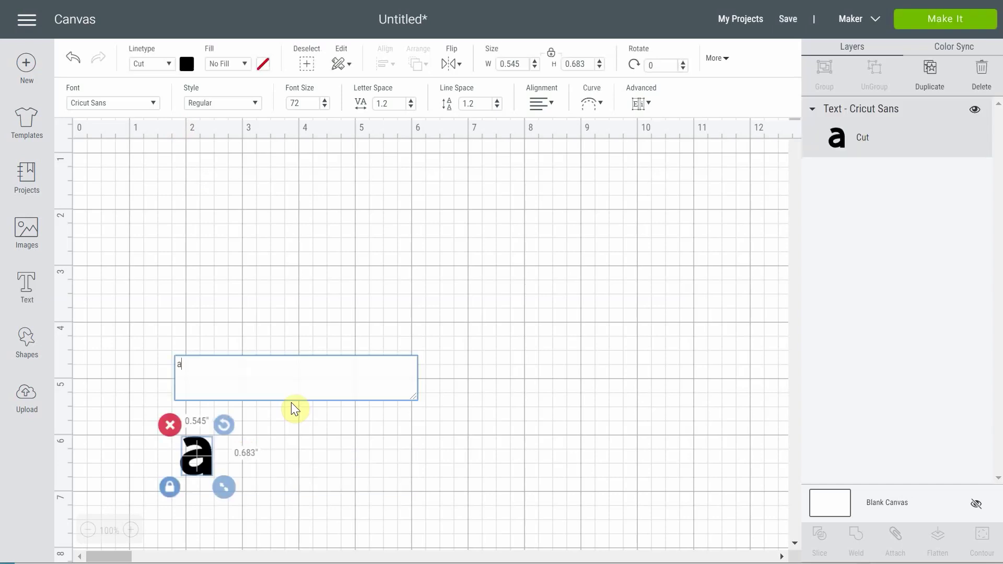
{"action": "left_click_drag", "start_coordinate": [208, 449], "coordinate": [179, 177]}
Step: Resize the letter 'a' with its corner handle, ending at about 1 inch wide
{"action": "left_click_drag", "start_coordinate": [193, 212], "coordinate": [188, 192]}
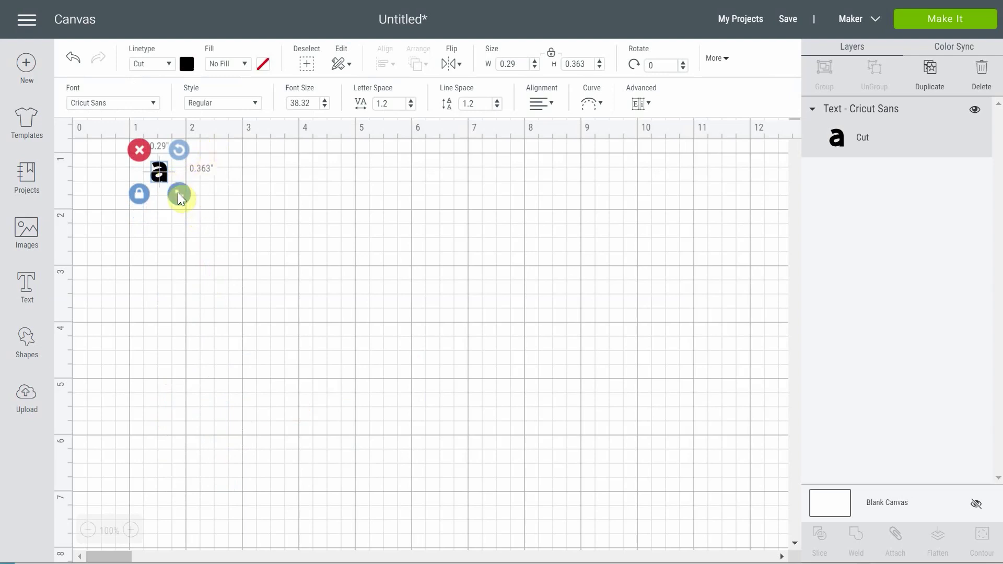
{"action": "left_click_drag", "start_coordinate": [177, 192], "coordinate": [281, 316]}
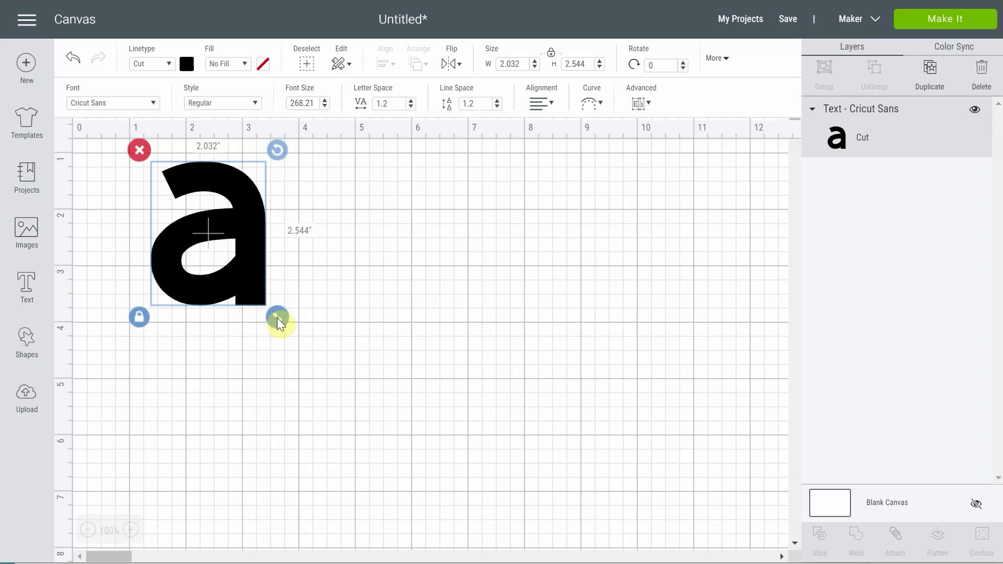
{"action": "left_click_drag", "start_coordinate": [277, 319], "coordinate": [185, 199]}
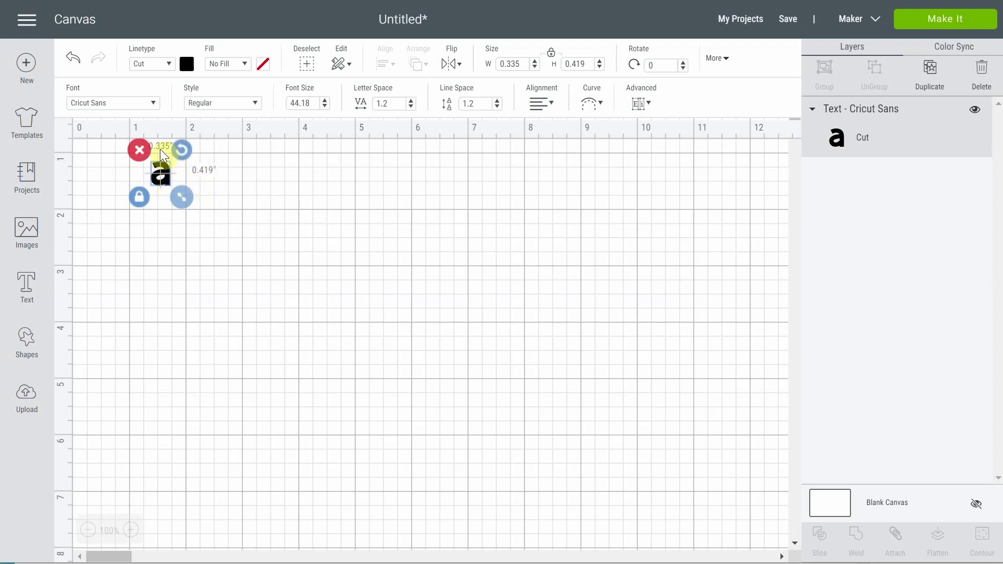
Step: Send the letter 'a' to the Prepare screen on a single 12" x 12" mat
{"action": "left_click", "coordinate": [937, 24]}
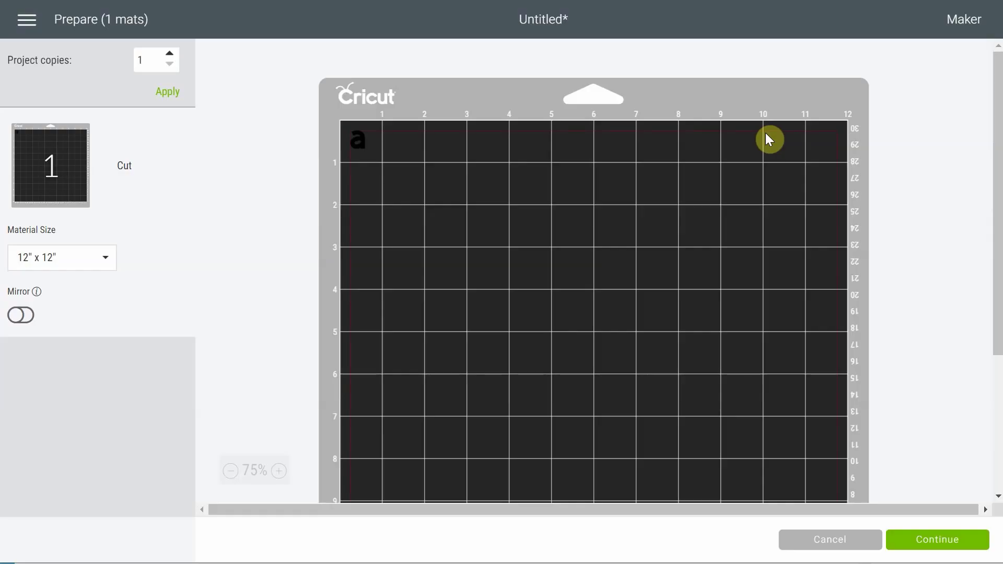
Step: Choose Premium Vinyl as the material, leave pressure at Default, and open the mat edit view
{"action": "left_click", "coordinate": [963, 540]}
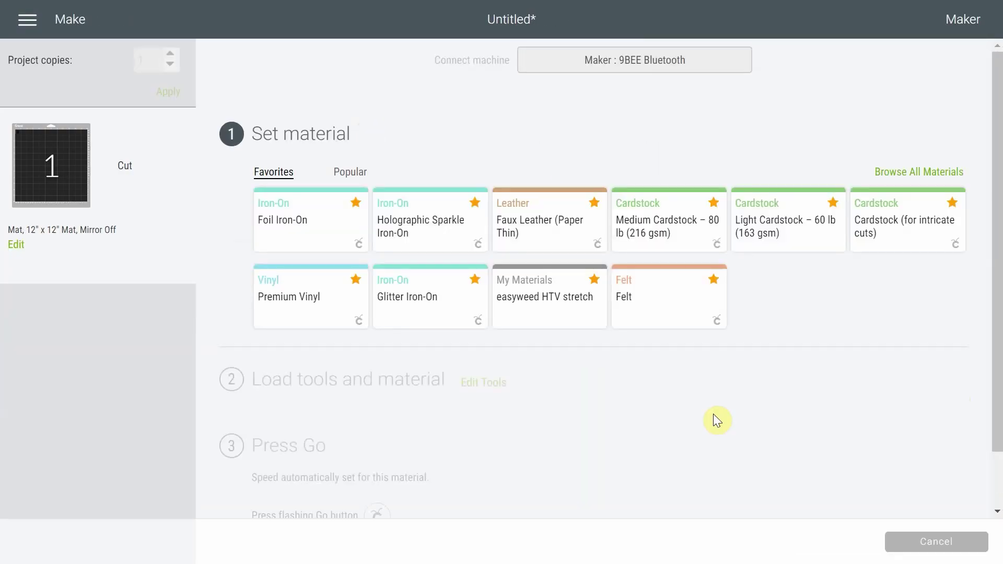
{"action": "left_click", "coordinate": [307, 302]}
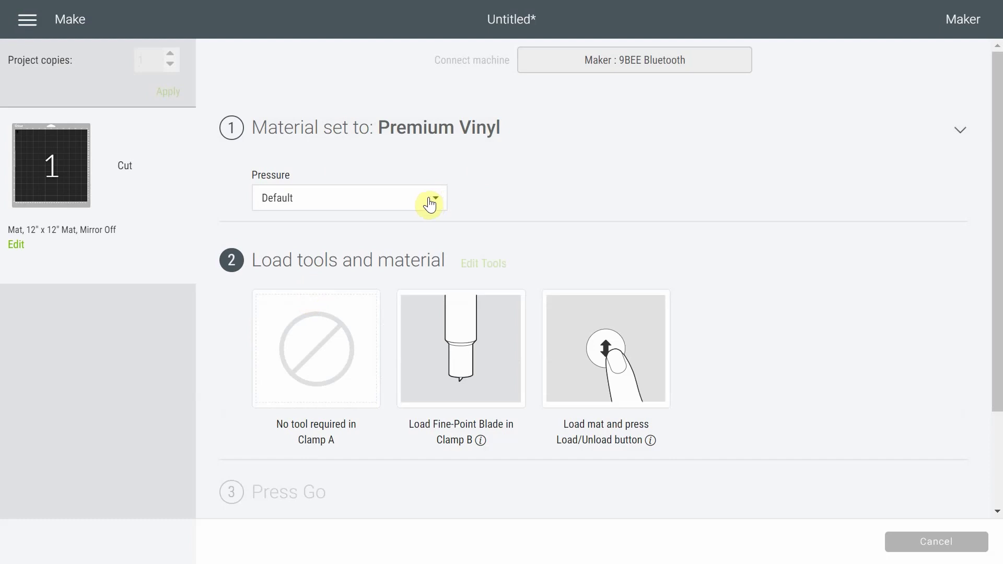
{"action": "left_click", "coordinate": [308, 199]}
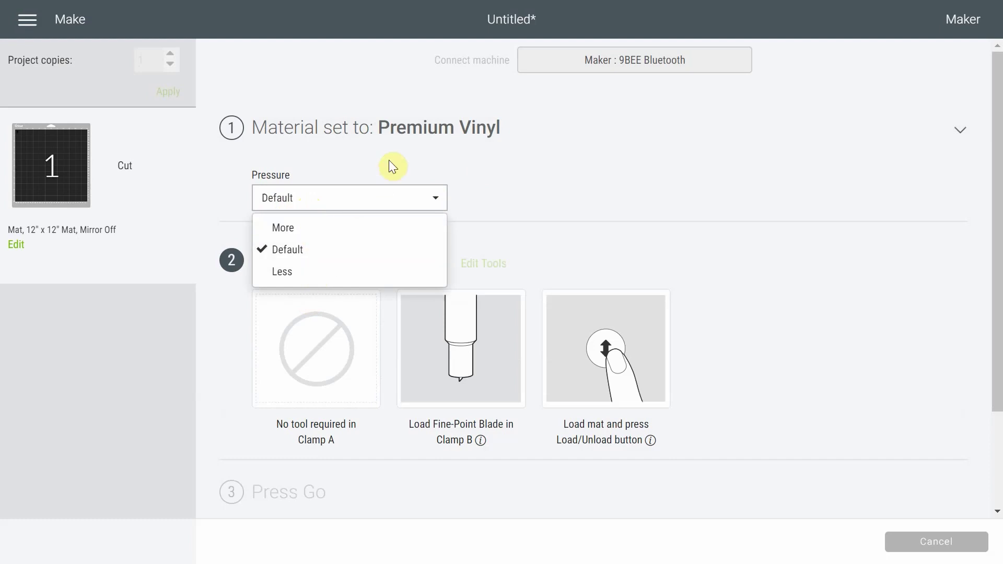
{"action": "left_click", "coordinate": [425, 157]}
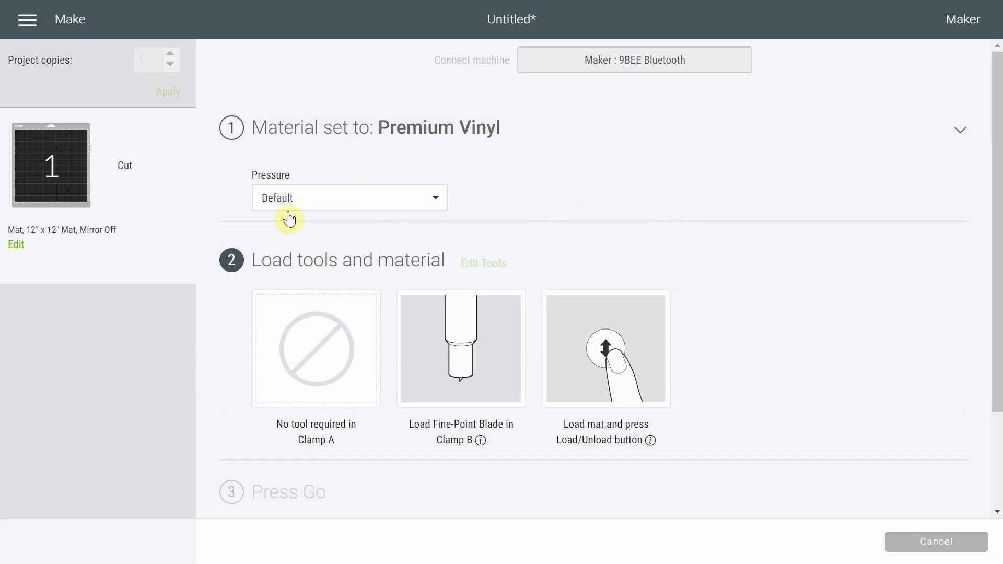
{"action": "left_click", "coordinate": [17, 246]}
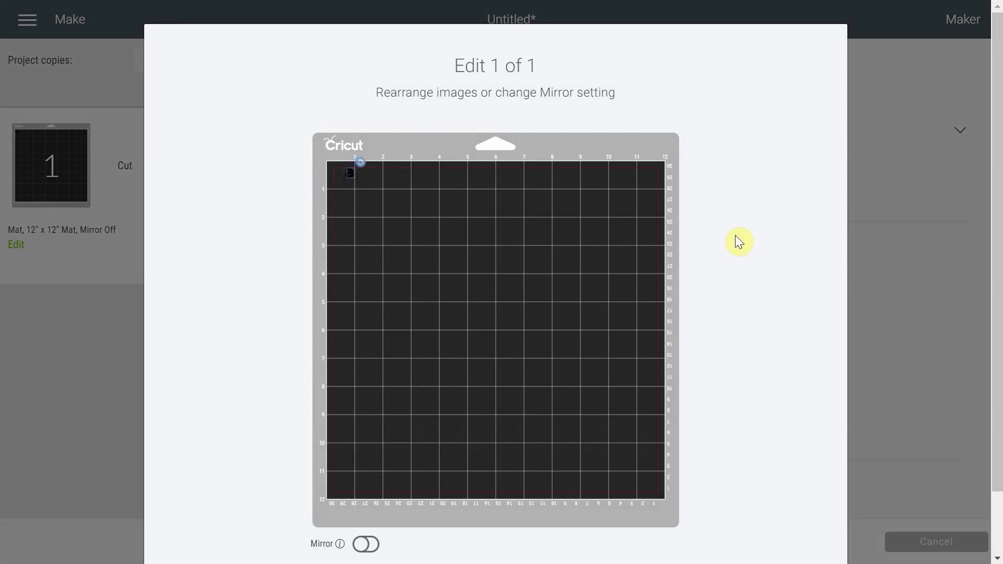
Step: Close and reopen the mat edit view, then recheck cut pressure, keeping it at Default
{"action": "scroll", "coordinate": [739, 242], "scroll_direction": "down", "scroll_amount": 2}
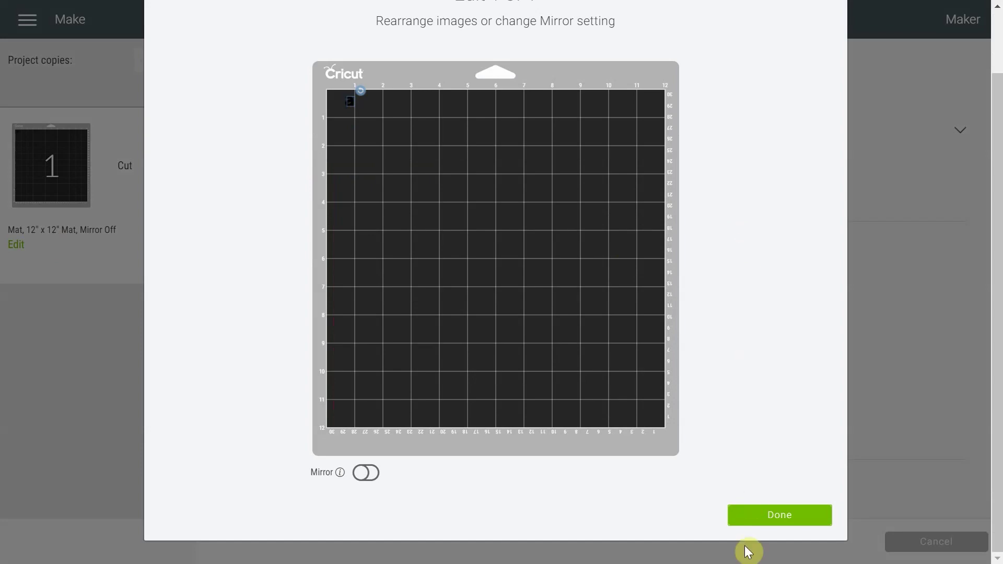
{"action": "left_click", "coordinate": [758, 518]}
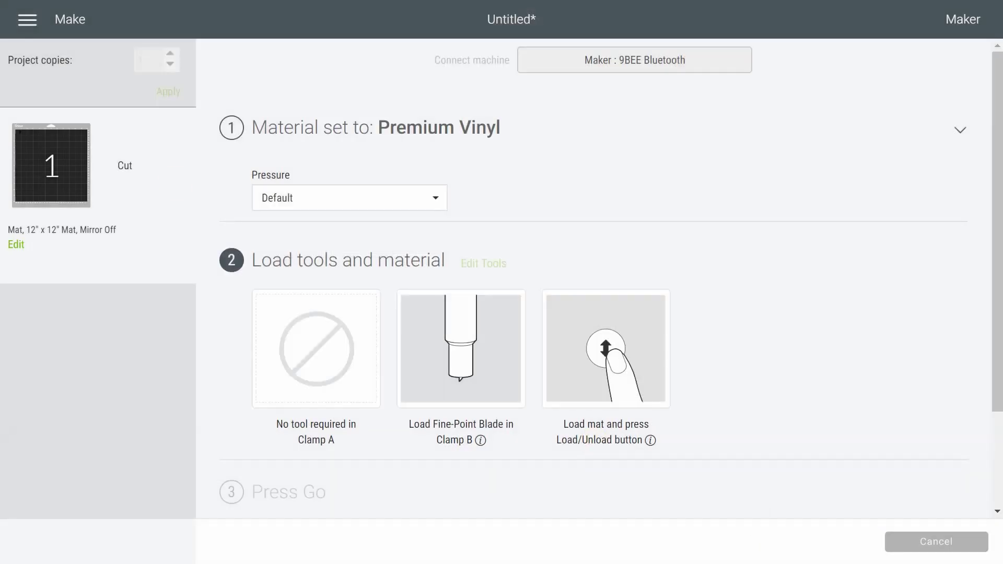
{"action": "left_click", "coordinate": [18, 248]}
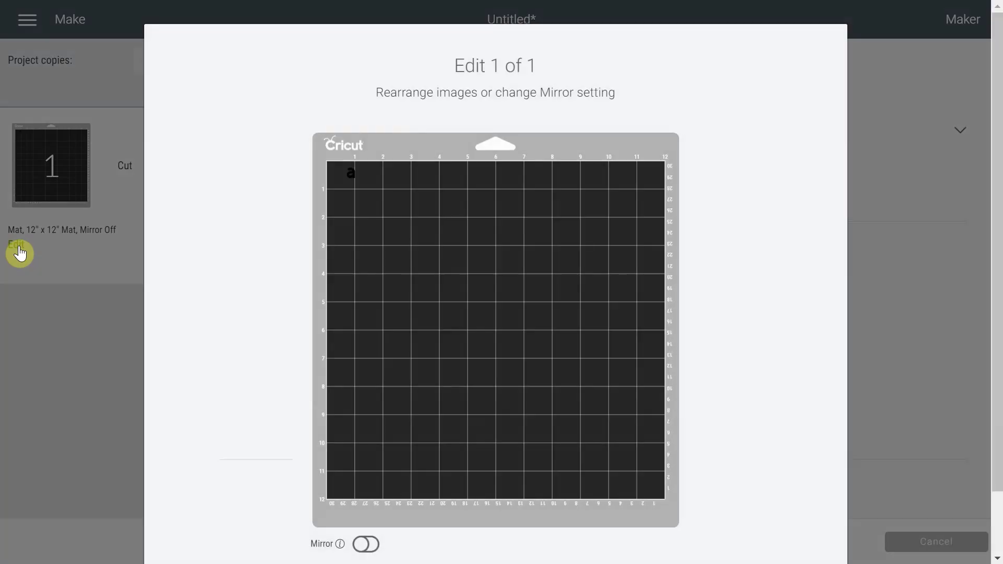
{"action": "scroll", "coordinate": [761, 347], "scroll_direction": "down", "scroll_amount": 2}
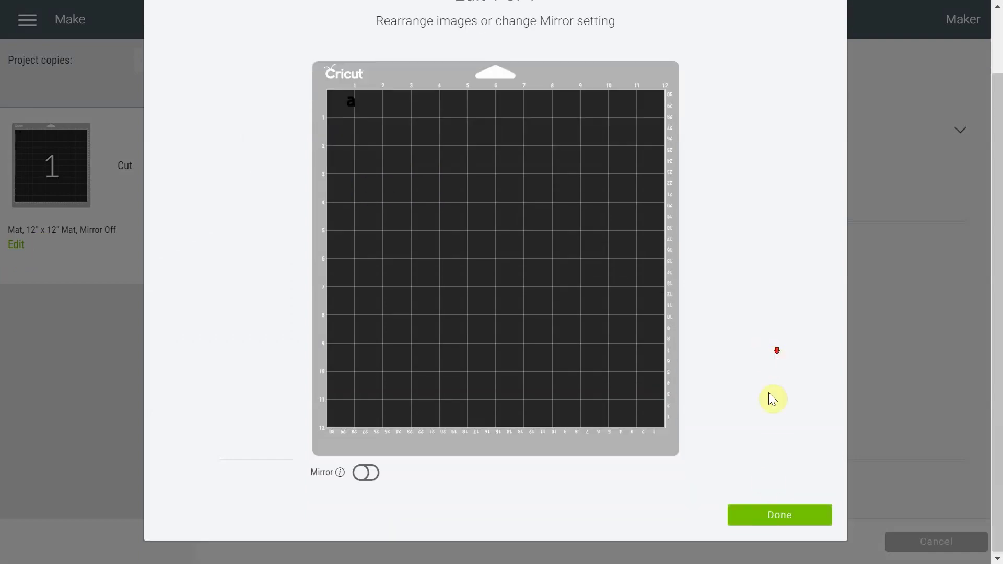
{"action": "left_click", "coordinate": [769, 510]}
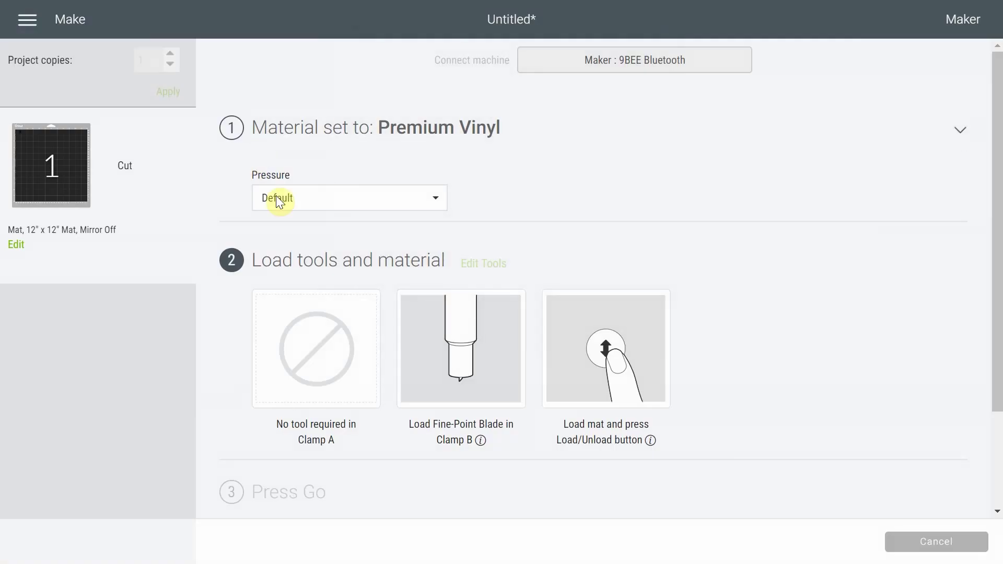
{"action": "left_click", "coordinate": [286, 206]}
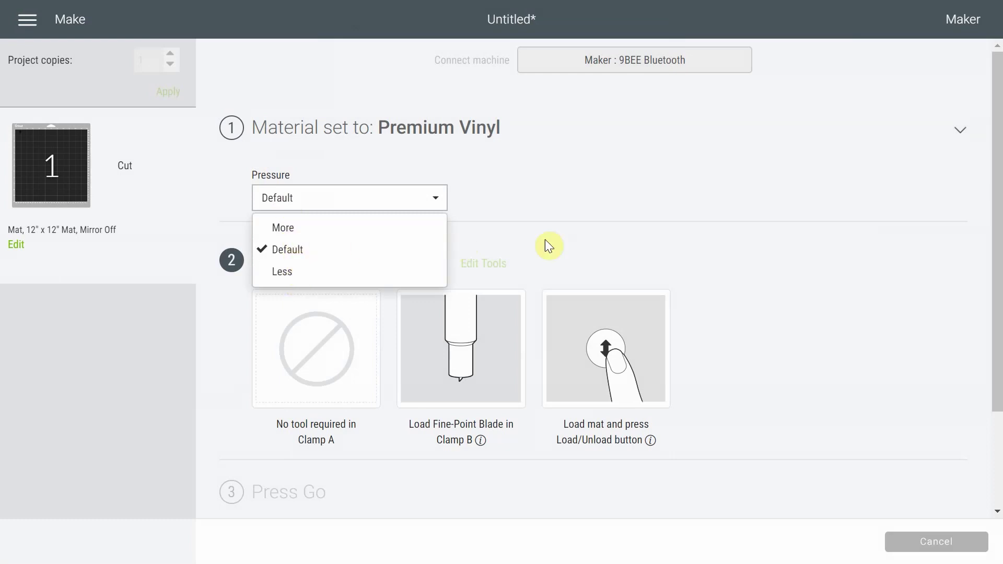
{"action": "left_click", "coordinate": [557, 207]}
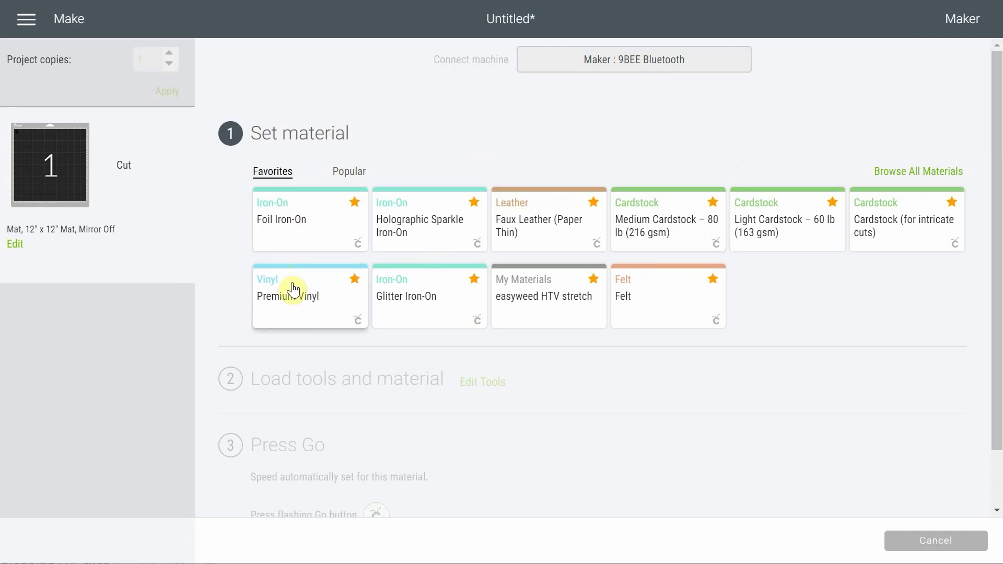
Step: Open Material Settings from All Materials and scroll down to Premium Vinyl at pressure 107
{"action": "left_click", "coordinate": [941, 175]}
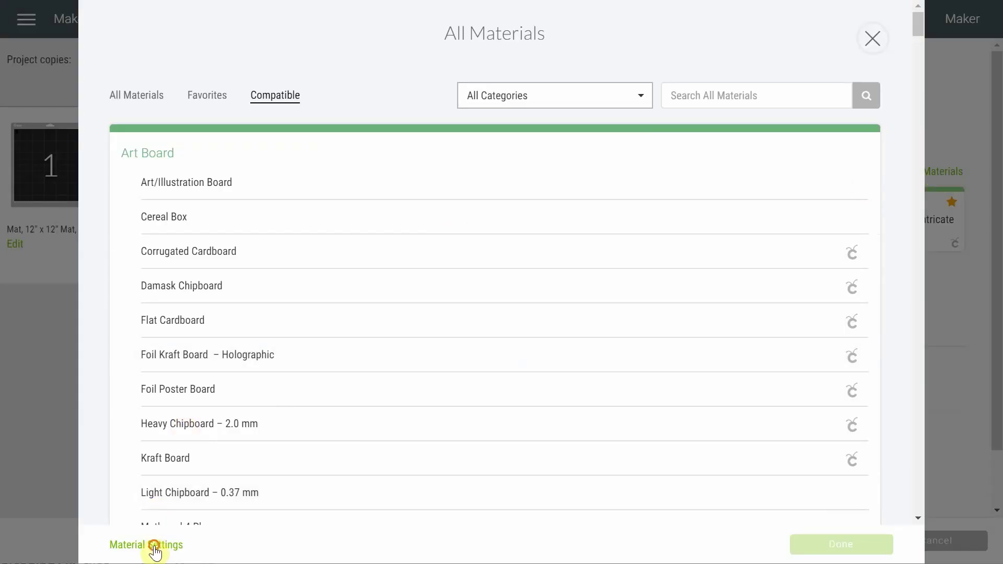
{"action": "left_click", "coordinate": [155, 547]}
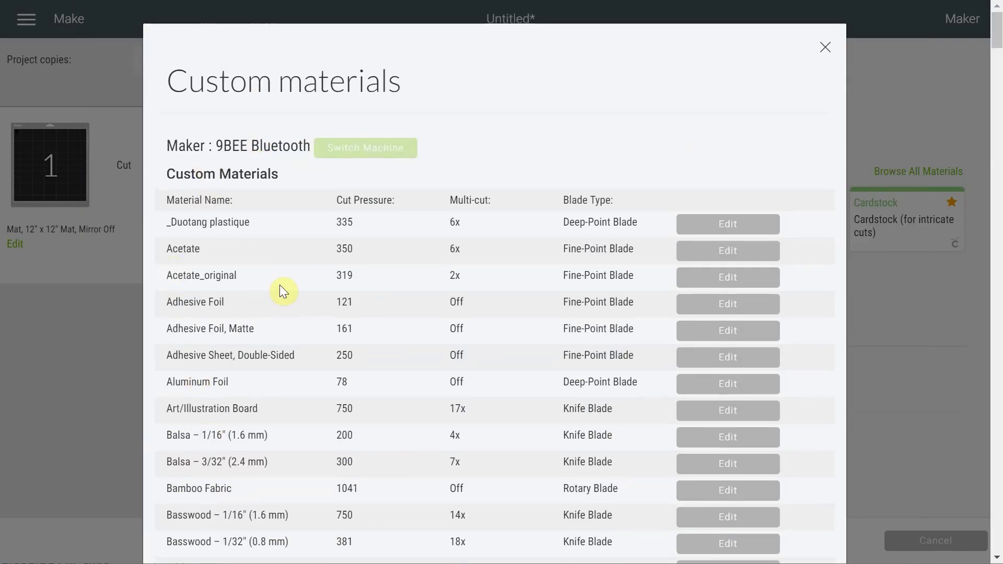
{"action": "scroll", "coordinate": [285, 291], "scroll_direction": "down", "scroll_amount": 20}
{"action": "scroll", "coordinate": [274, 282], "scroll_direction": "down", "scroll_amount": 20}
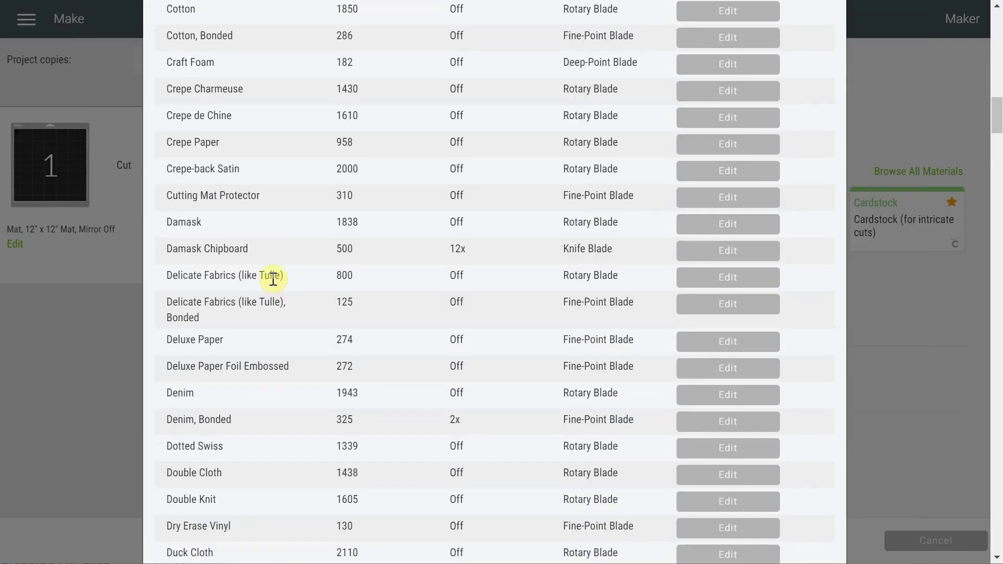
{"action": "scroll", "coordinate": [275, 286], "scroll_direction": "down", "scroll_amount": 20}
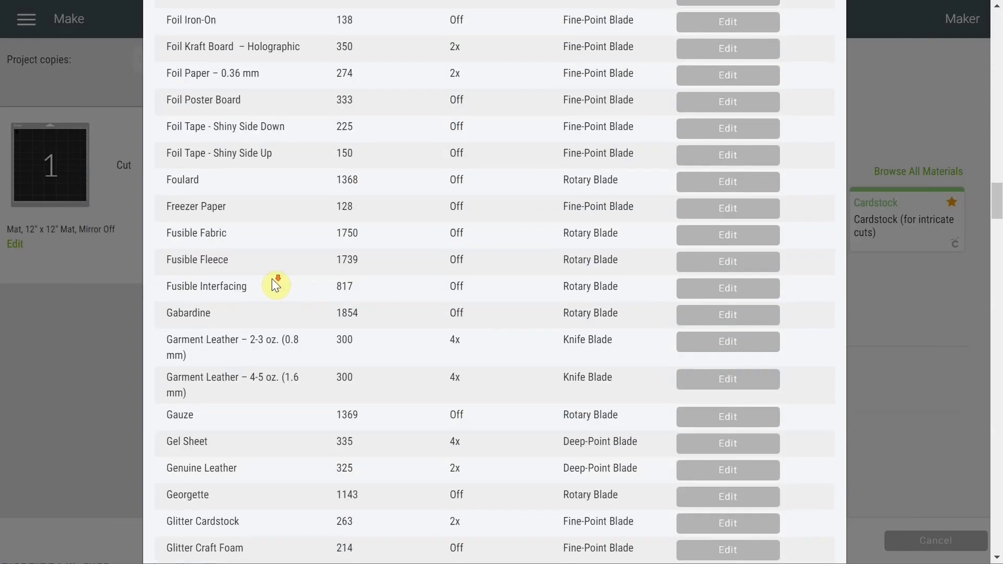
{"action": "scroll", "coordinate": [275, 286], "scroll_direction": "down", "scroll_amount": 20}
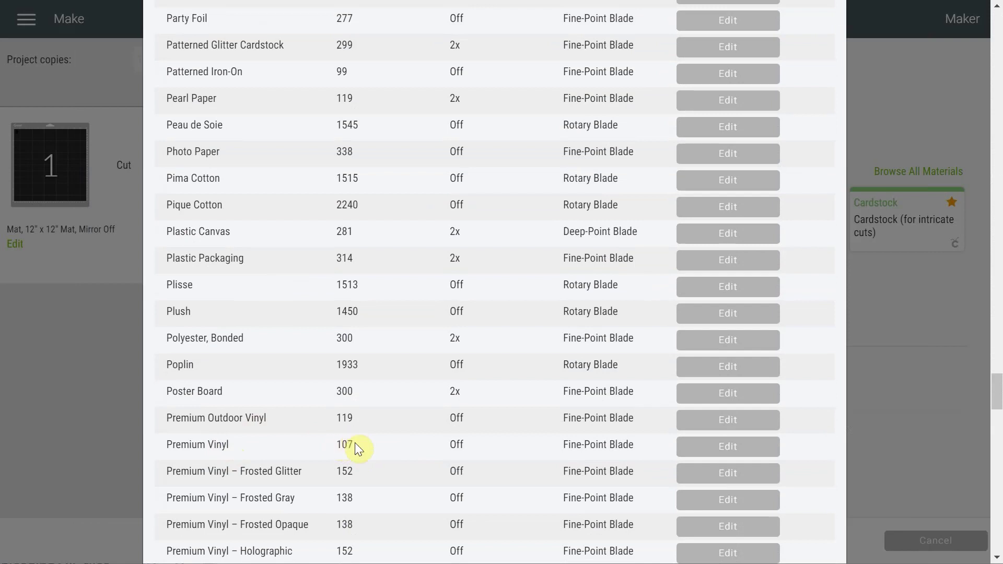
{"action": "left_click", "coordinate": [699, 450]}
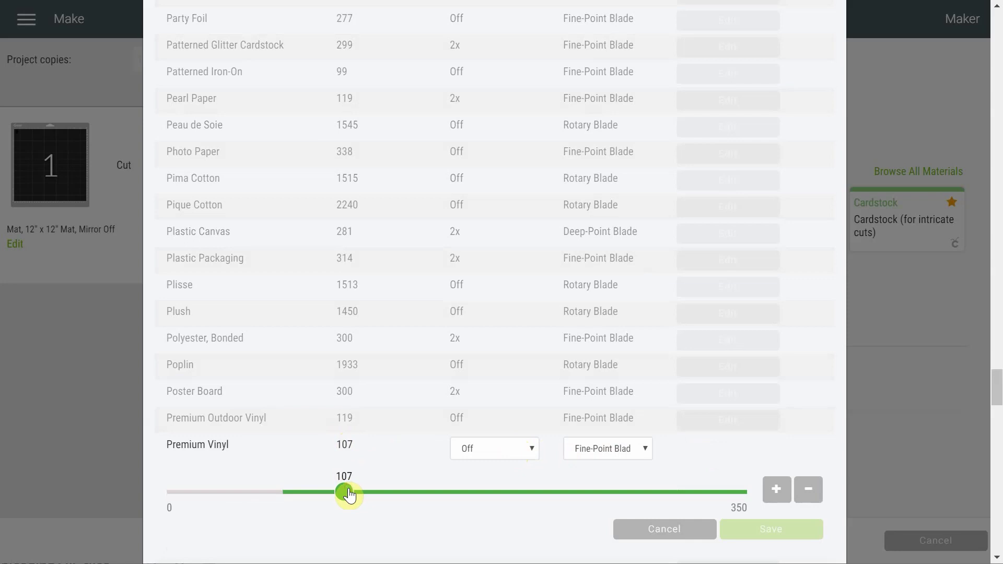
{"action": "left_click_drag", "start_coordinate": [348, 494], "coordinate": [360, 494]}
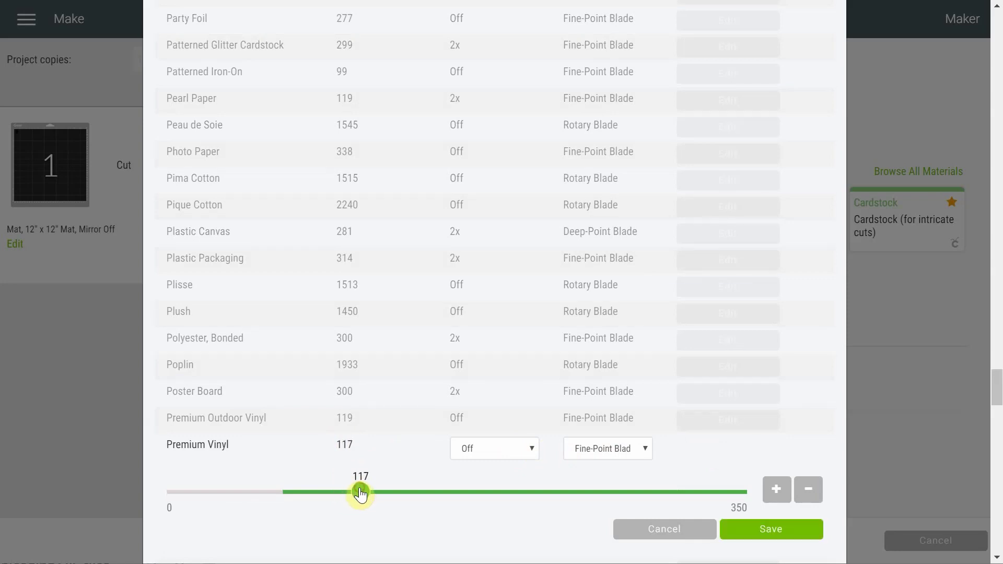
{"action": "left_click", "coordinate": [769, 530]}
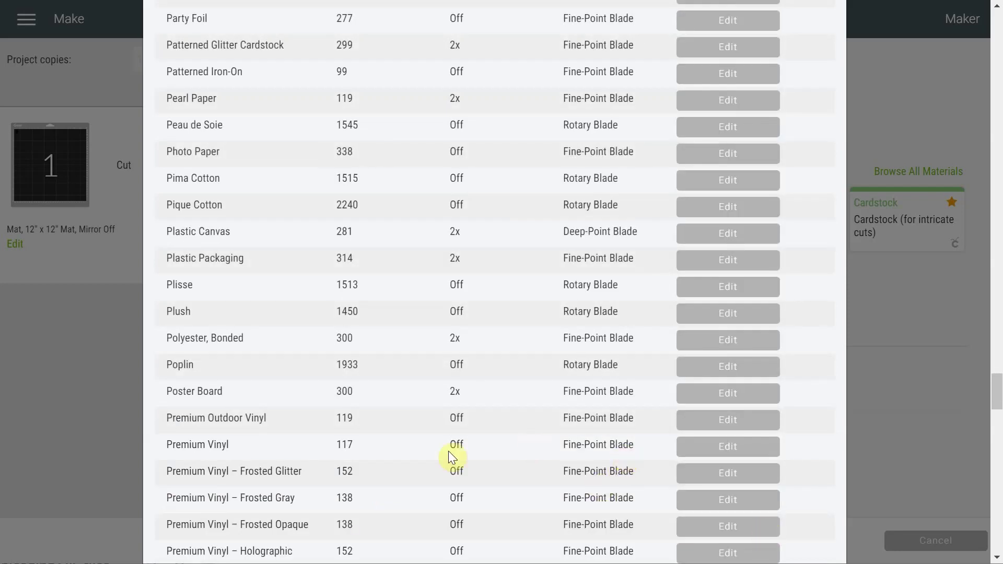
{"action": "left_click", "coordinate": [723, 448]}
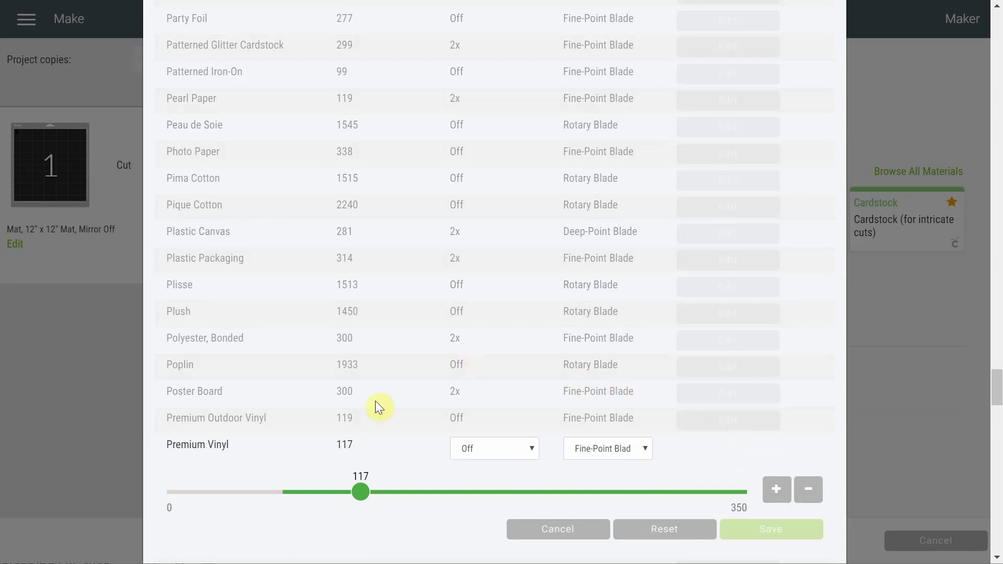
{"action": "left_click", "coordinate": [675, 532]}
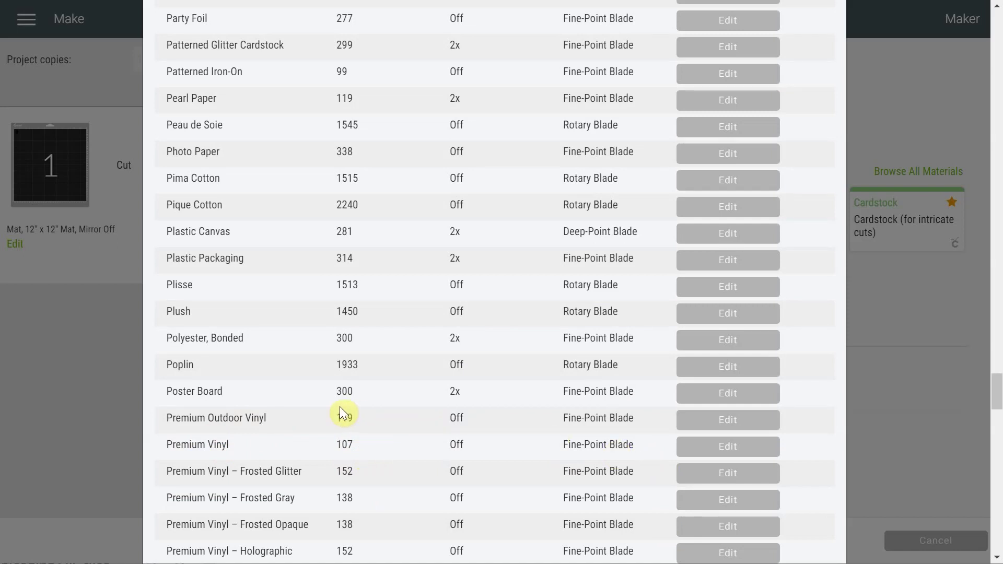
{"action": "scroll", "coordinate": [340, 408], "scroll_direction": "down", "scroll_amount": 5}
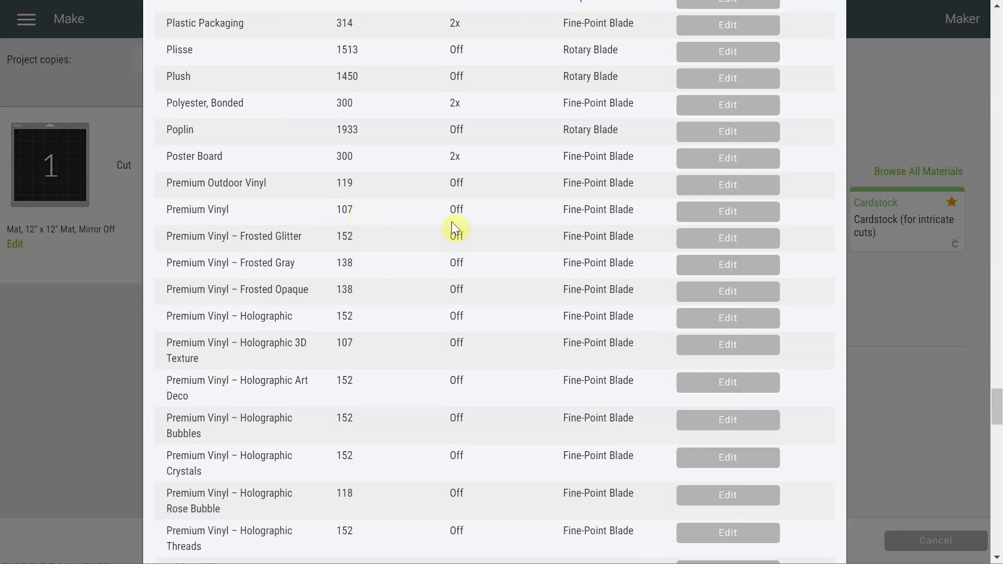
Step: Add a new custom material and name it '_Vinyl'
{"action": "scroll", "coordinate": [418, 206], "scroll_direction": "down", "scroll_amount": 20}
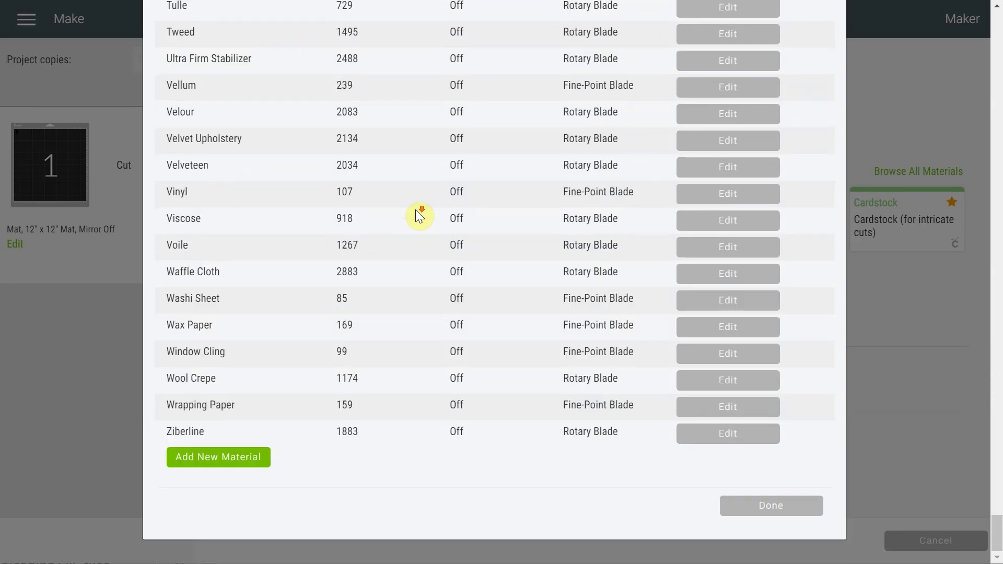
{"action": "left_click", "coordinate": [233, 470]}
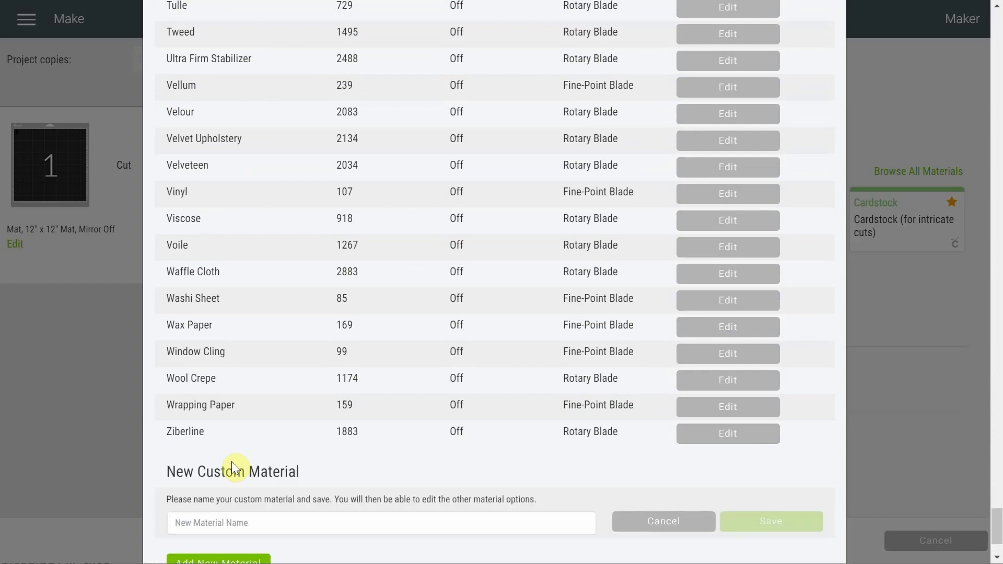
{"action": "scroll", "coordinate": [231, 462], "scroll_direction": "down", "scroll_amount": 2}
{"action": "left_click", "coordinate": [243, 422]}
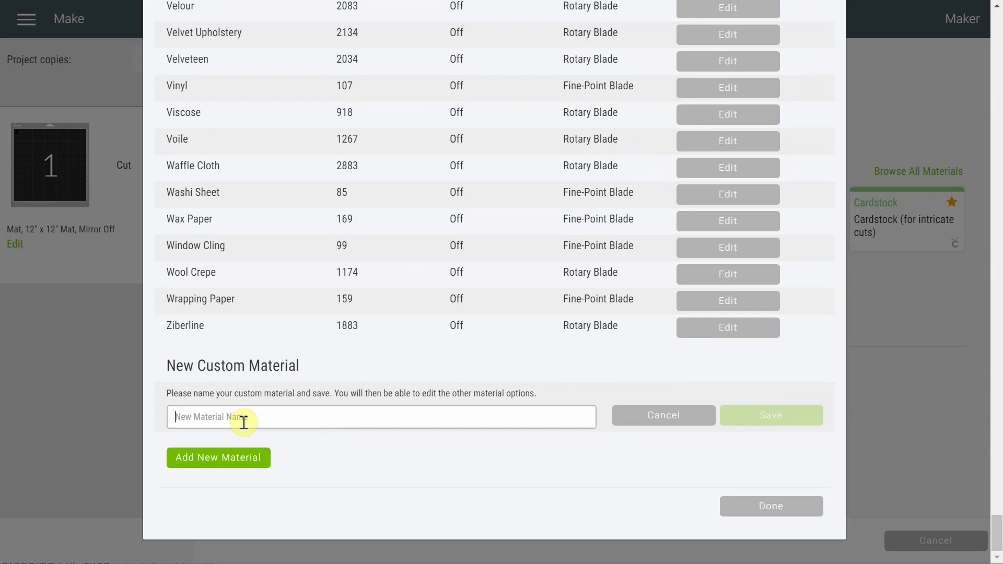
{"action": "type", "text": "."}
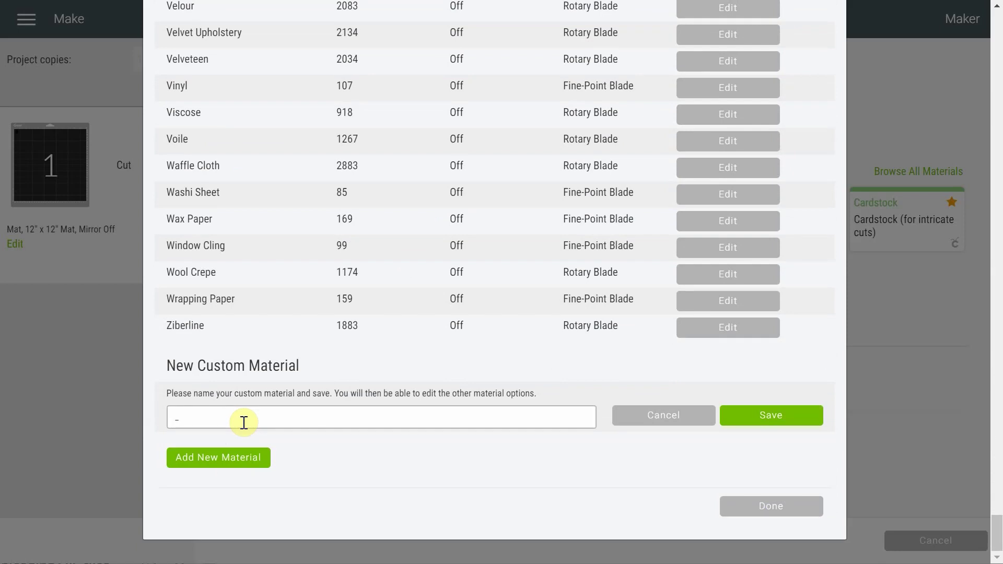
{"action": "type", "text": "Vinya"}
{"action": "key", "text": "BackSpace"}
{"action": "type", "text": "l"}
{"action": "left_click", "coordinate": [766, 414]}
Step: Lower _Vinyl's pressure from 175 to 117, keep multi-cut Off and Fine-Point Blade, then save
{"action": "left_click", "coordinate": [768, 418]}
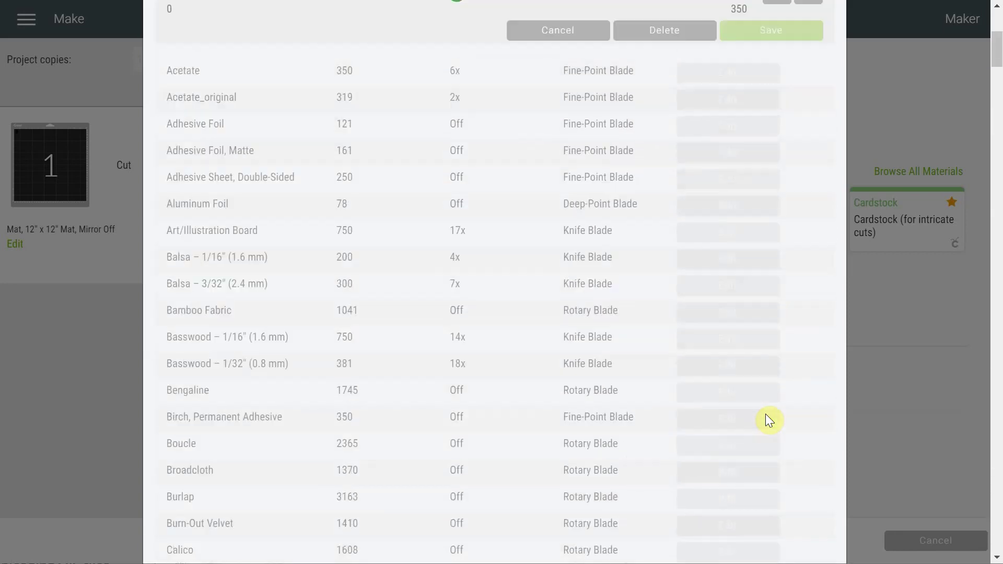
{"action": "scroll", "coordinate": [720, 395], "scroll_direction": "up", "scroll_amount": 5}
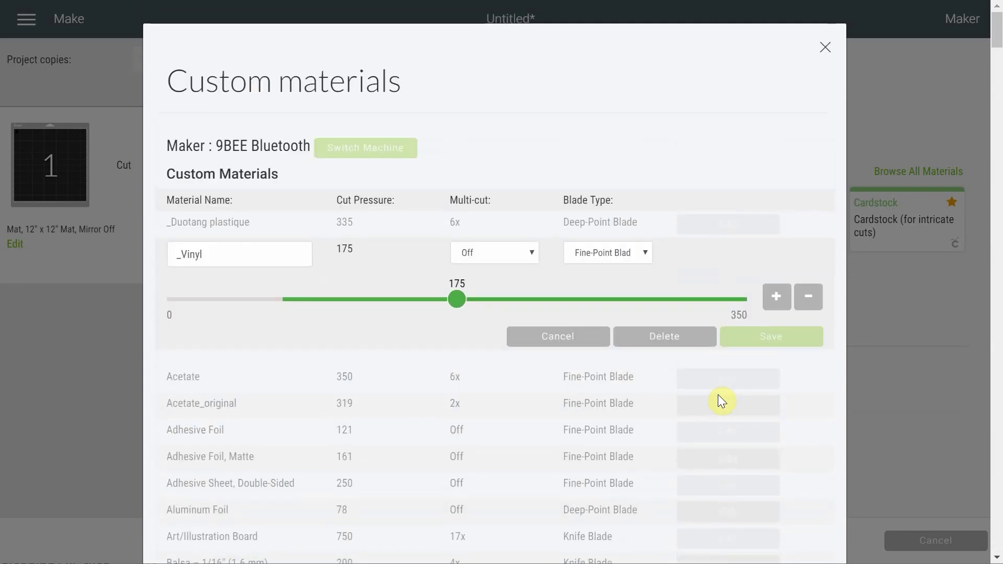
{"action": "left_click_drag", "start_coordinate": [462, 307], "coordinate": [361, 309]}
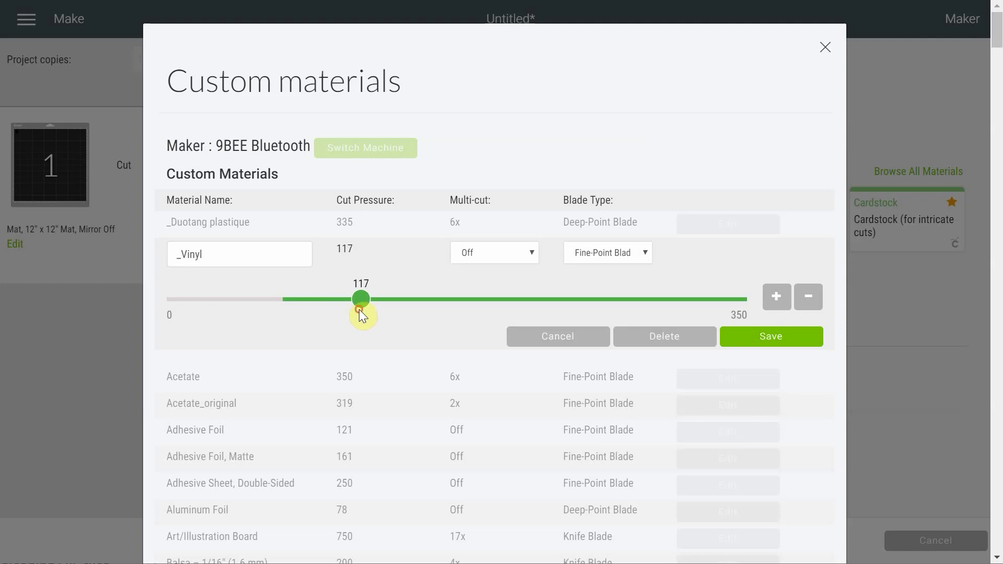
{"action": "left_click", "coordinate": [487, 255]}
{"action": "left_click", "coordinate": [488, 255]}
{"action": "left_click", "coordinate": [599, 252]}
{"action": "left_click", "coordinate": [599, 253]}
{"action": "left_click", "coordinate": [776, 342]}
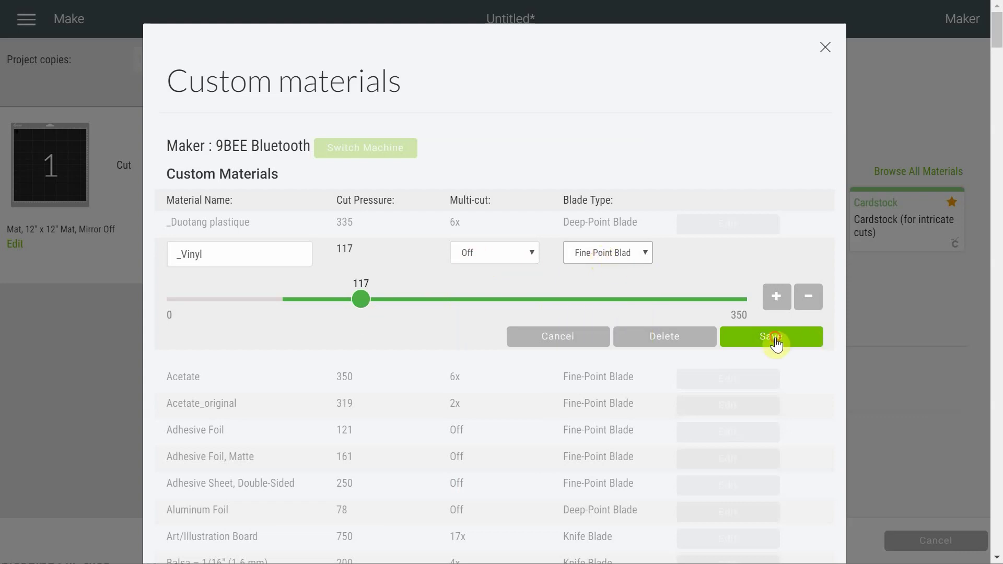